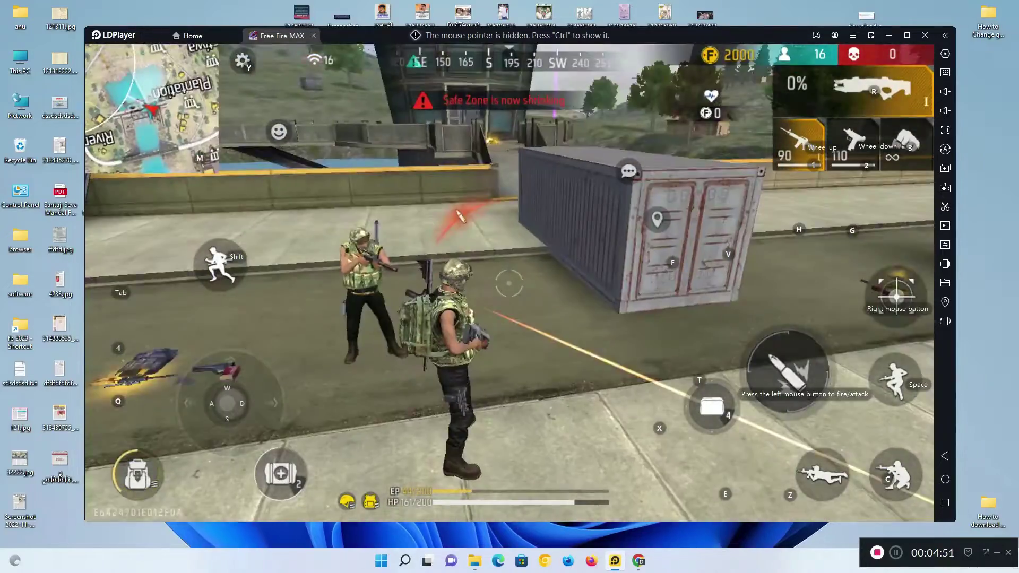
Eliminate the enemy ahead, walk to the building and vault through its window
{"action": "left_click", "coordinate": [509, 283]}
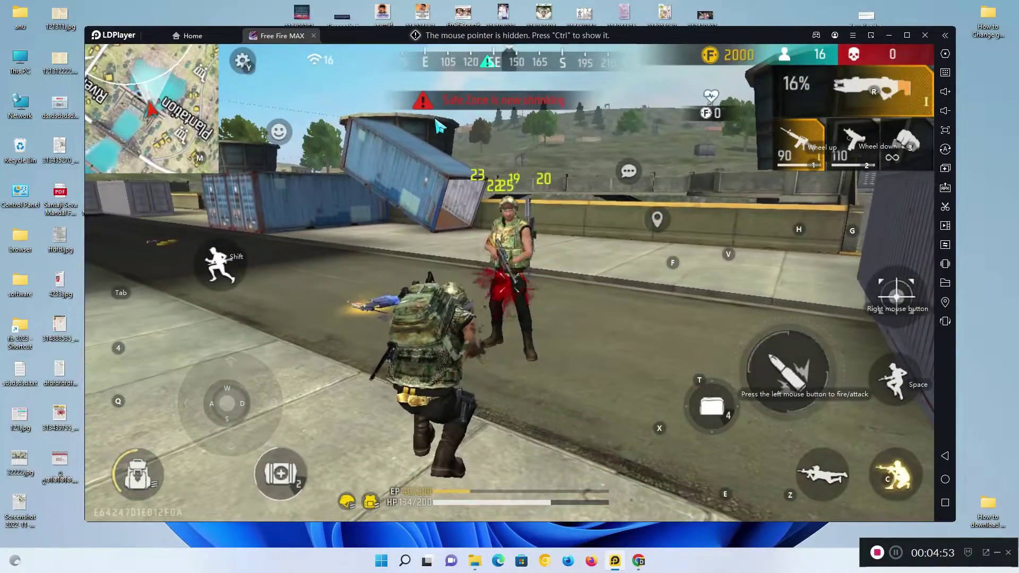
{"action": "left_click", "coordinate": [436, 127]}
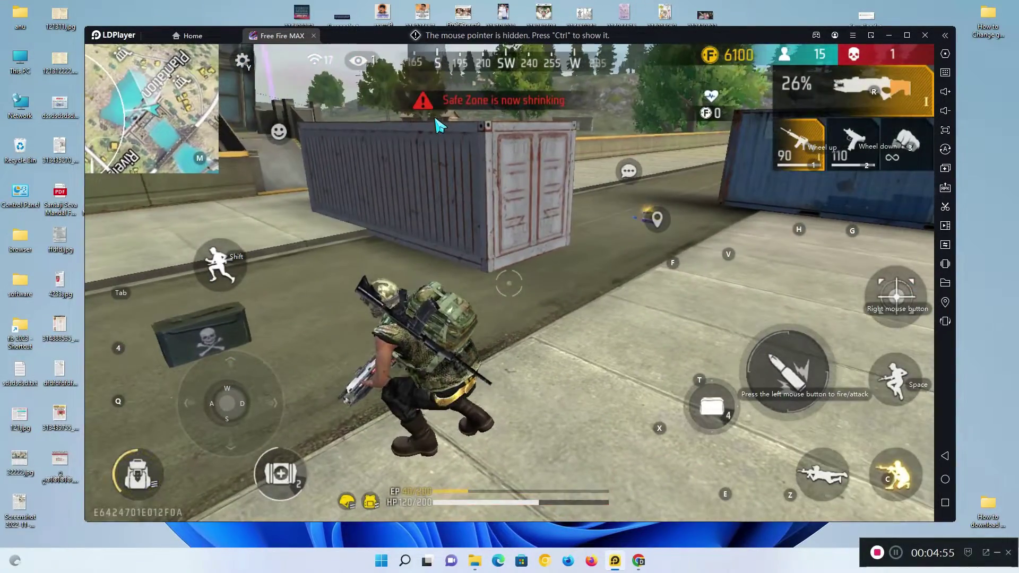
{"action": "key", "text": "ctrl"}
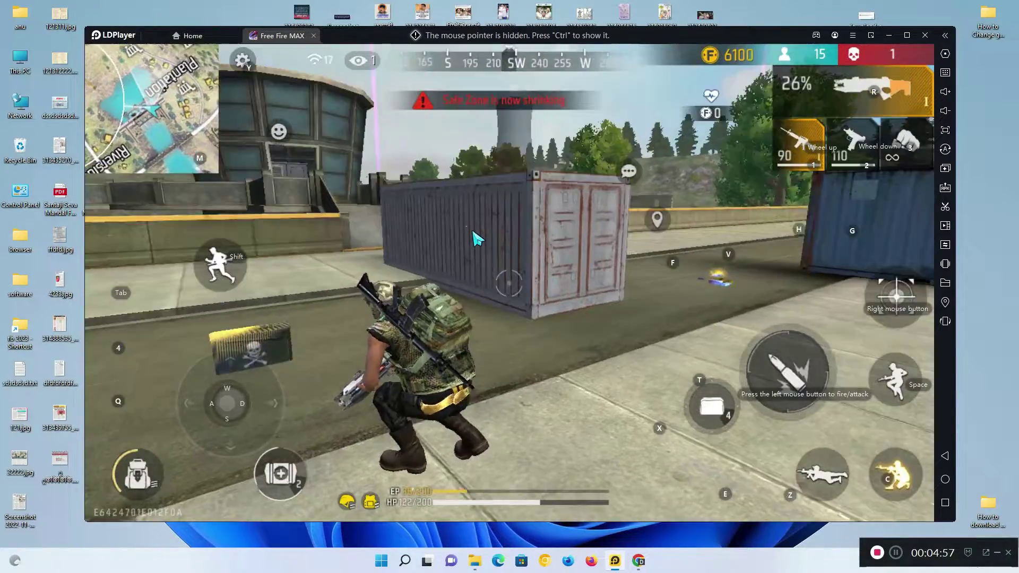
{"action": "key", "text": "w"}
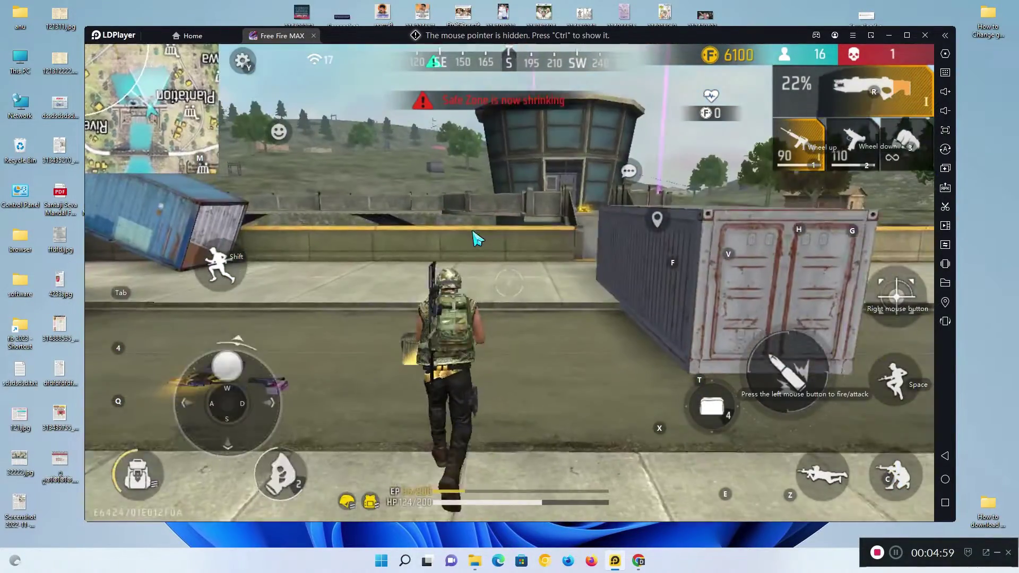
{"action": "key", "text": "w"}
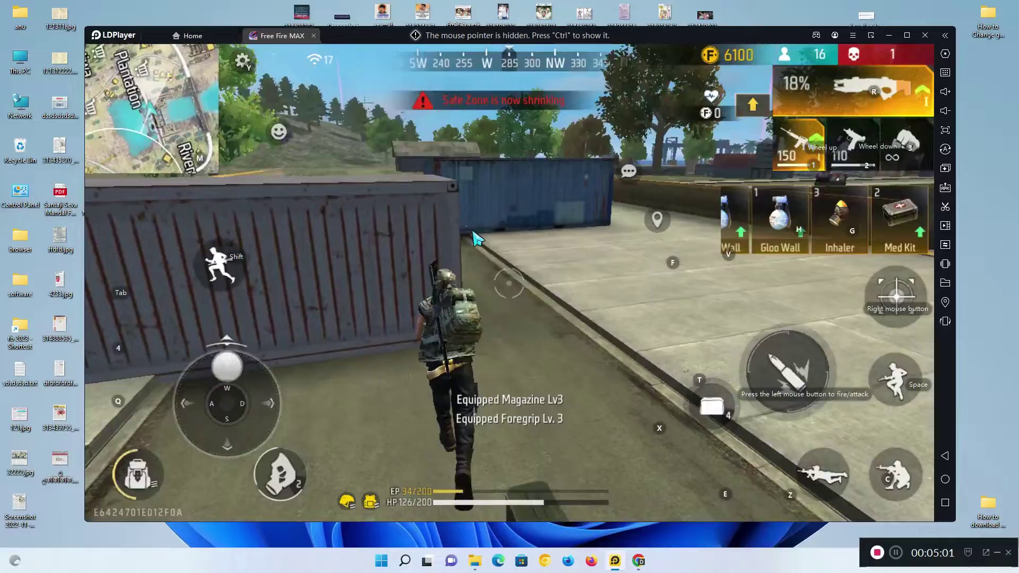
{"action": "key", "text": "space"}
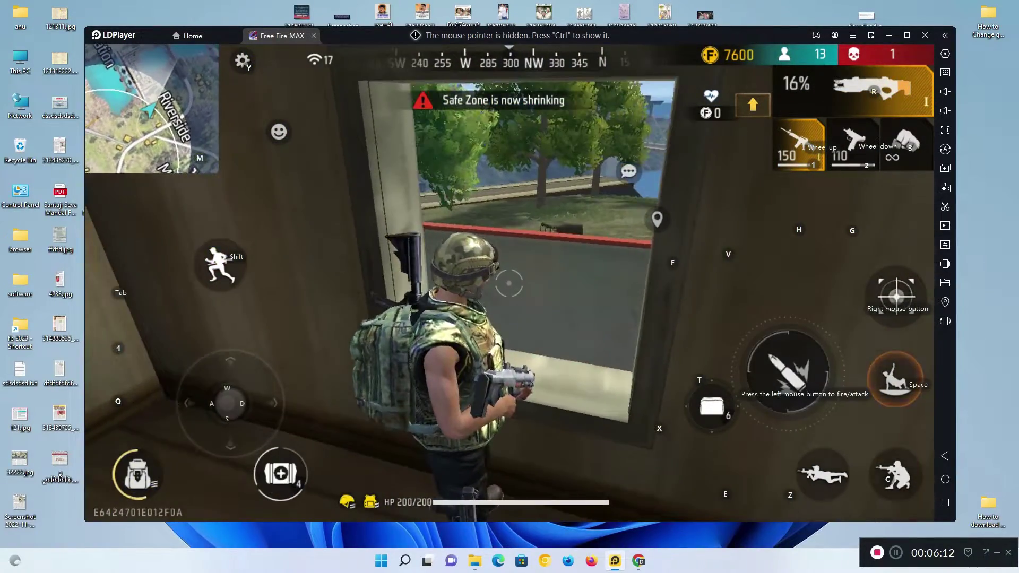
{"action": "key", "text": "space"}
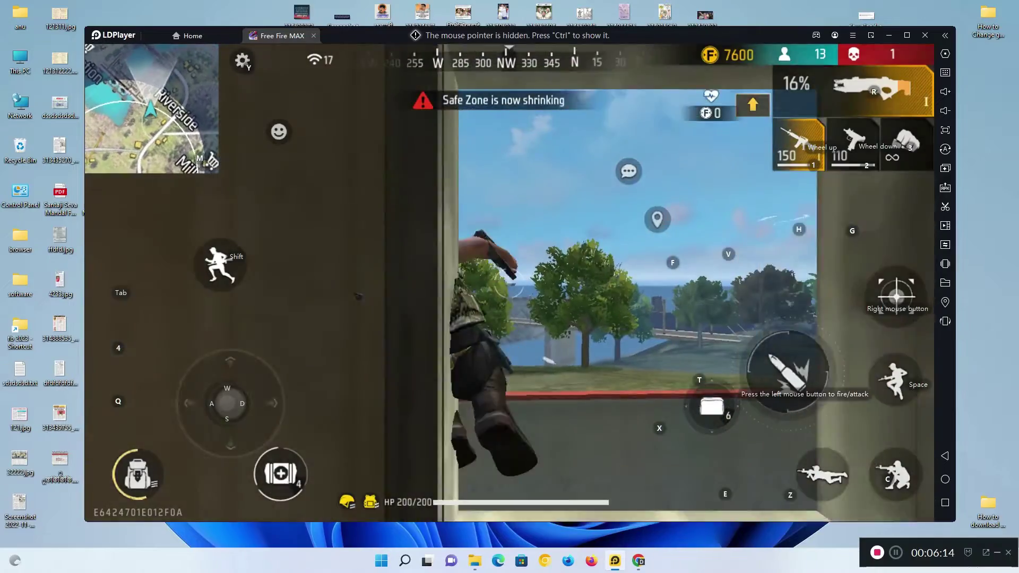
Move through the courtyard along the house wall, then run back away from it
{"action": "key", "text": "w"}
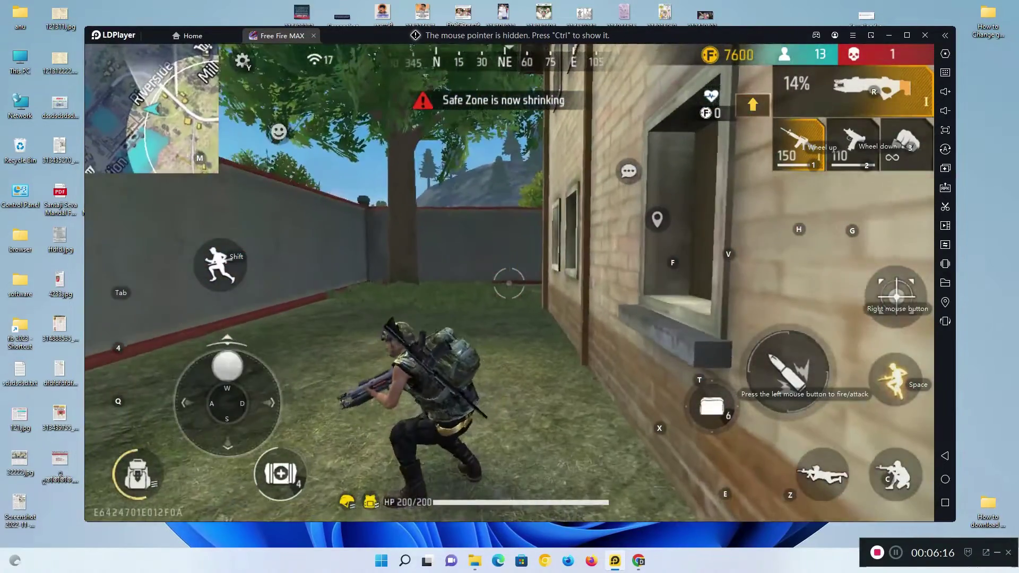
{"action": "key", "text": "w"}
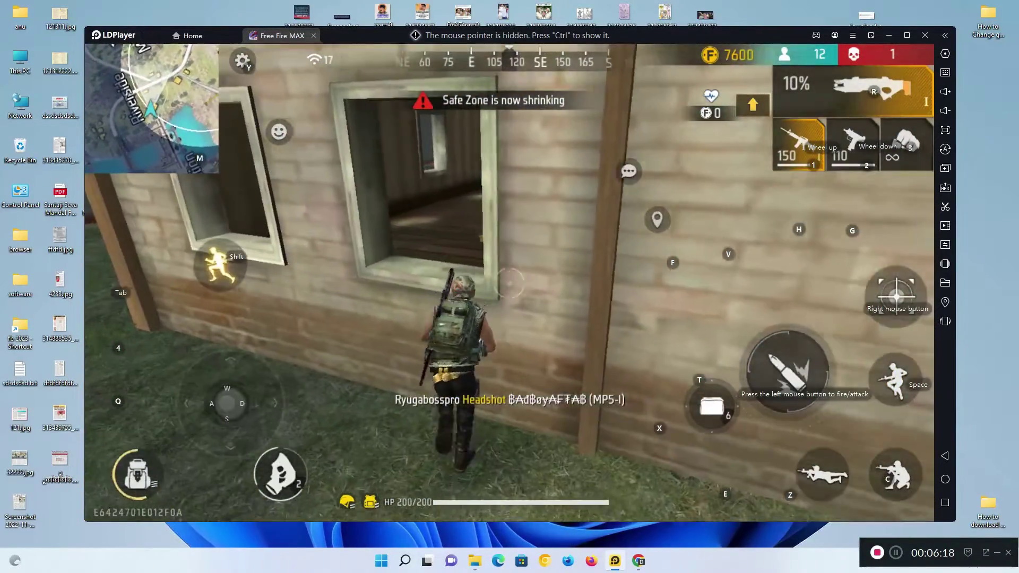
{"action": "key", "text": "w"}
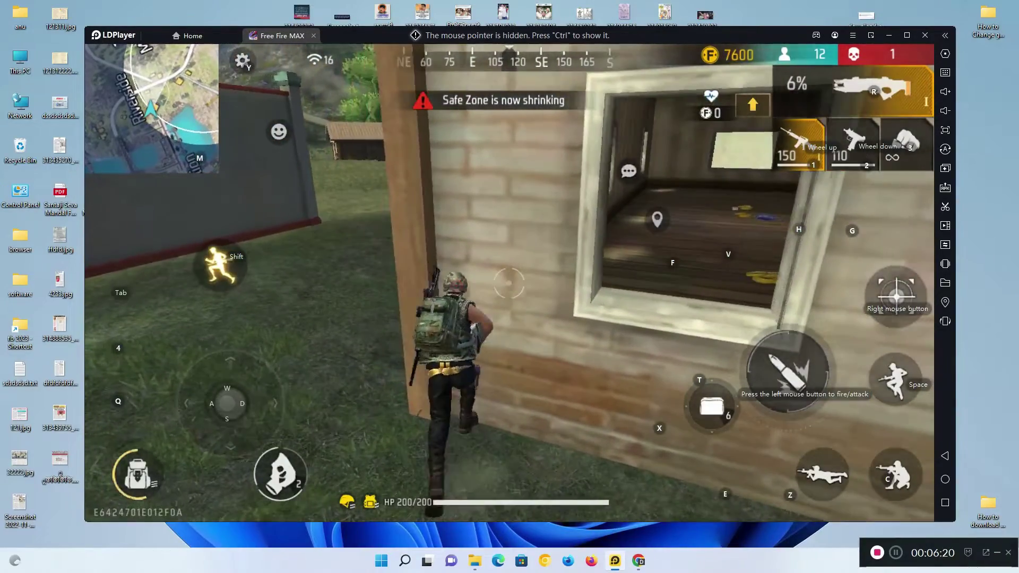
{"action": "key", "text": "s"}
{"action": "key", "text": "a"}
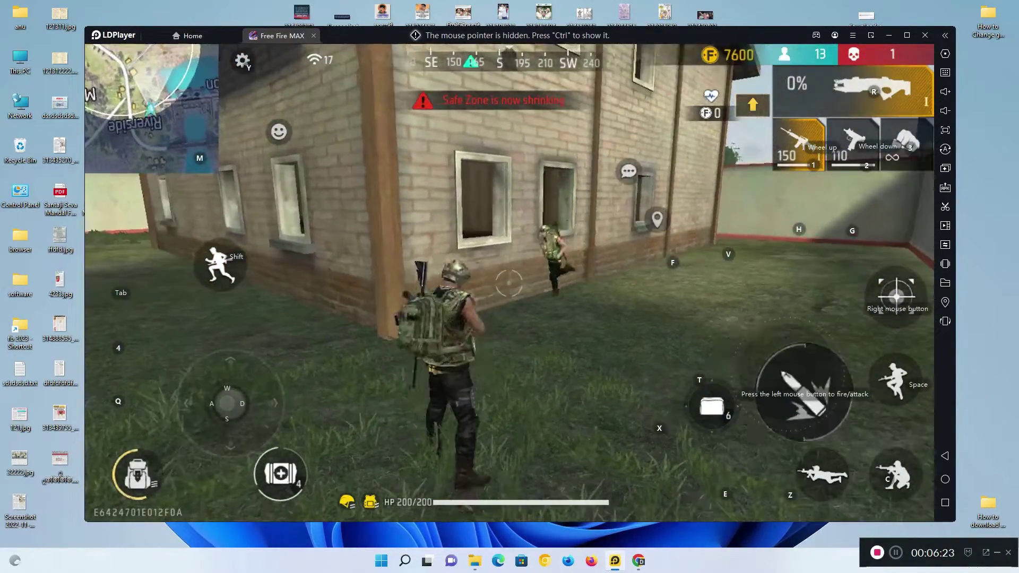
Fight the enemies near the house wall, crouching and firing while advancing on them
{"action": "left_click", "coordinate": [509, 283]}
{"action": "key", "text": "c"}
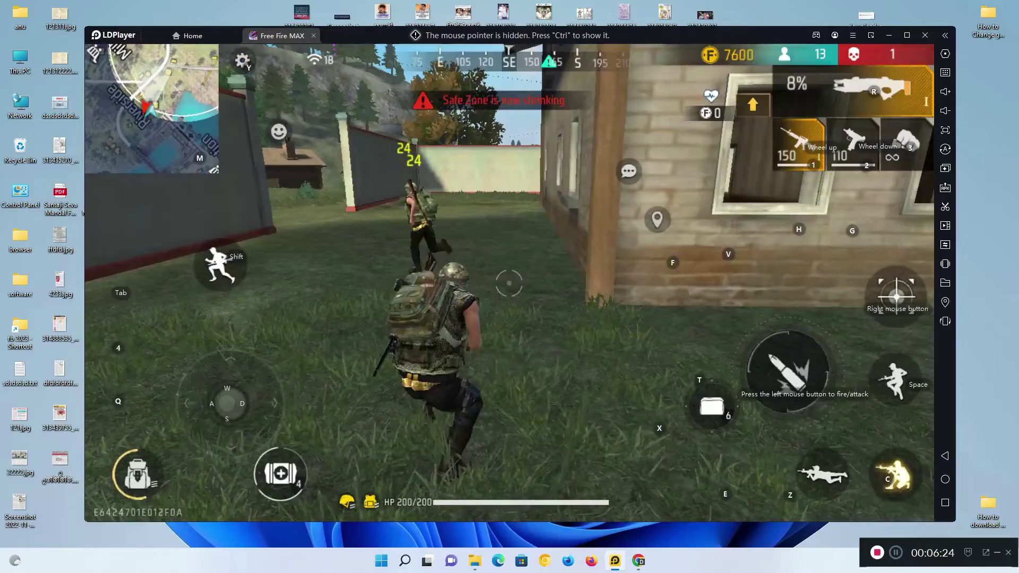
{"action": "key", "text": "c"}
{"action": "left_click", "coordinate": [509, 283]}
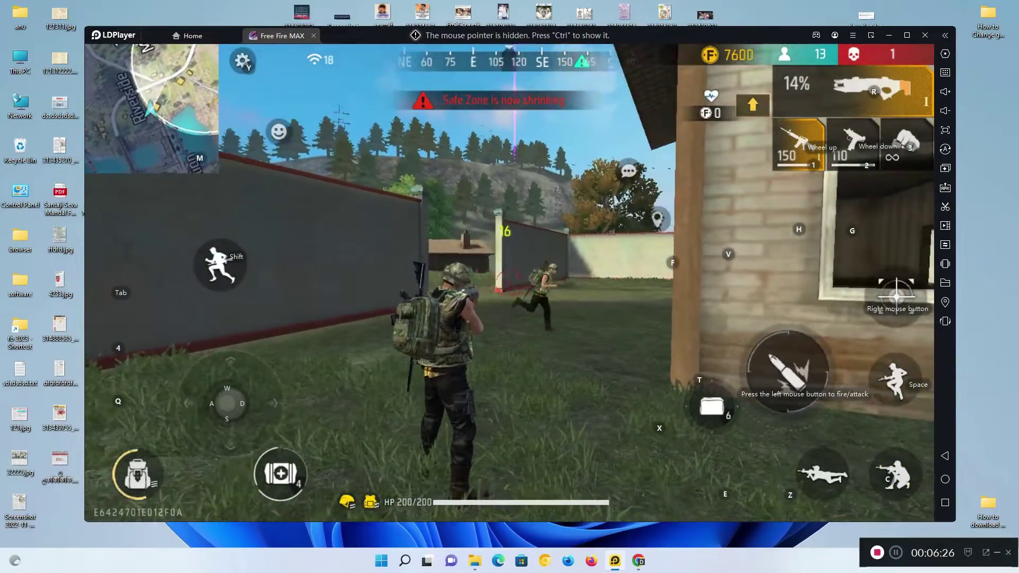
{"action": "key", "text": "c"}
{"action": "key", "text": "ctrl"}
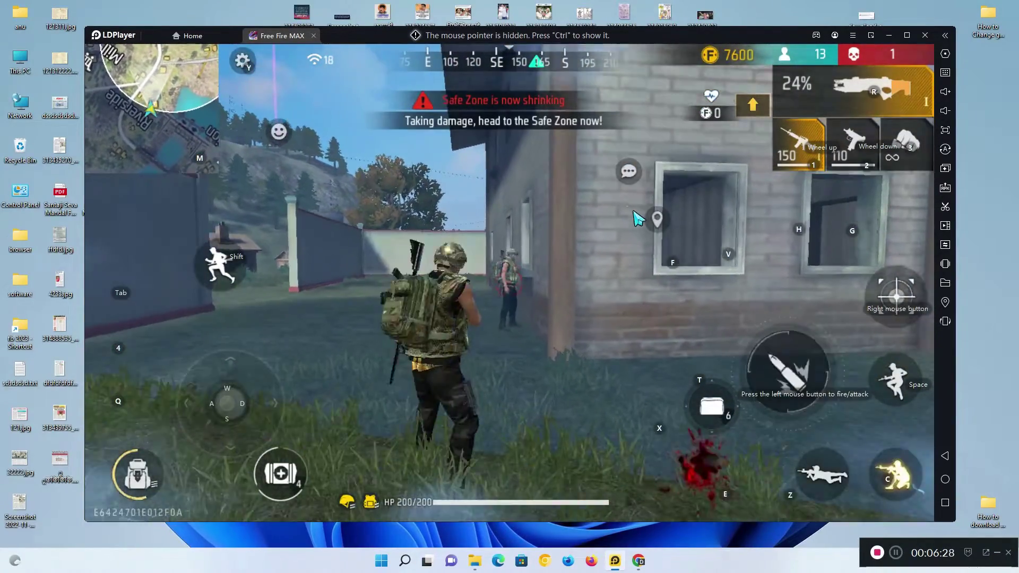
{"action": "key", "text": "w"}
{"action": "left_click_drag", "start_coordinate": [637, 219], "coordinate": [410, 241]}
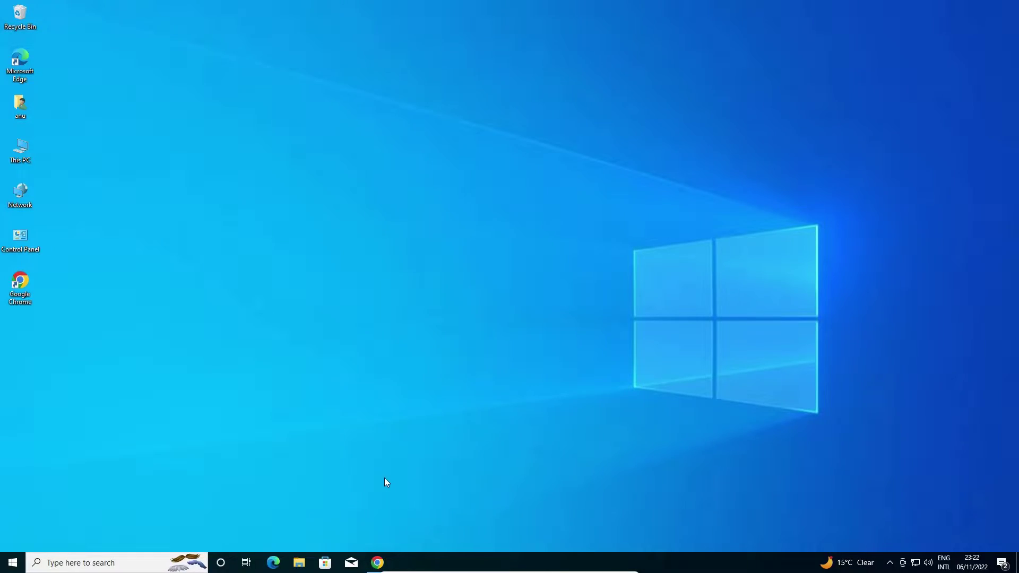
Open the official LDPlayer site from the Google results in a new tab and switch to it
{"action": "left_click", "coordinate": [376, 557]}
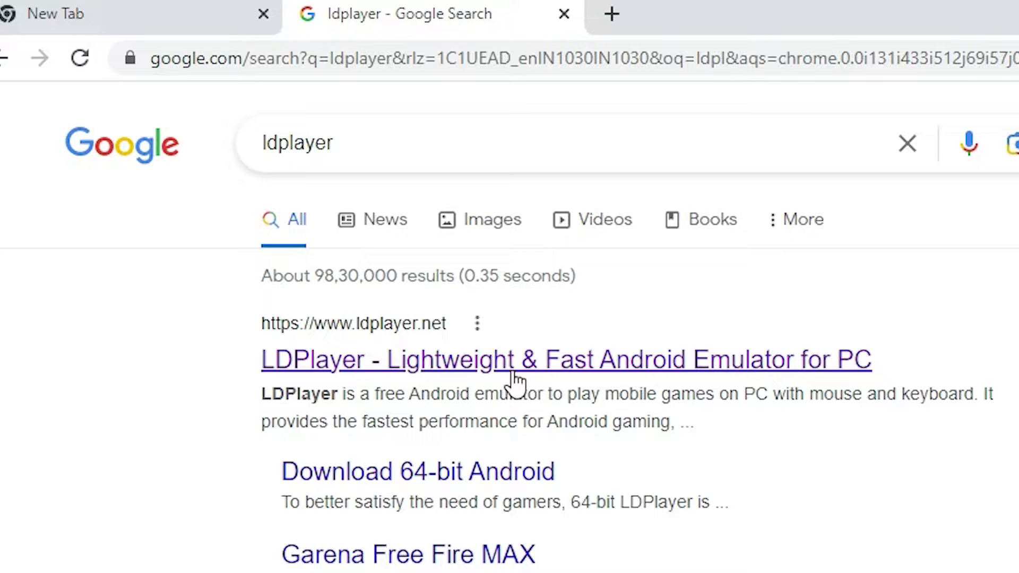
{"action": "right_click", "coordinate": [470, 366]}
{"action": "left_click", "coordinate": [569, 378]}
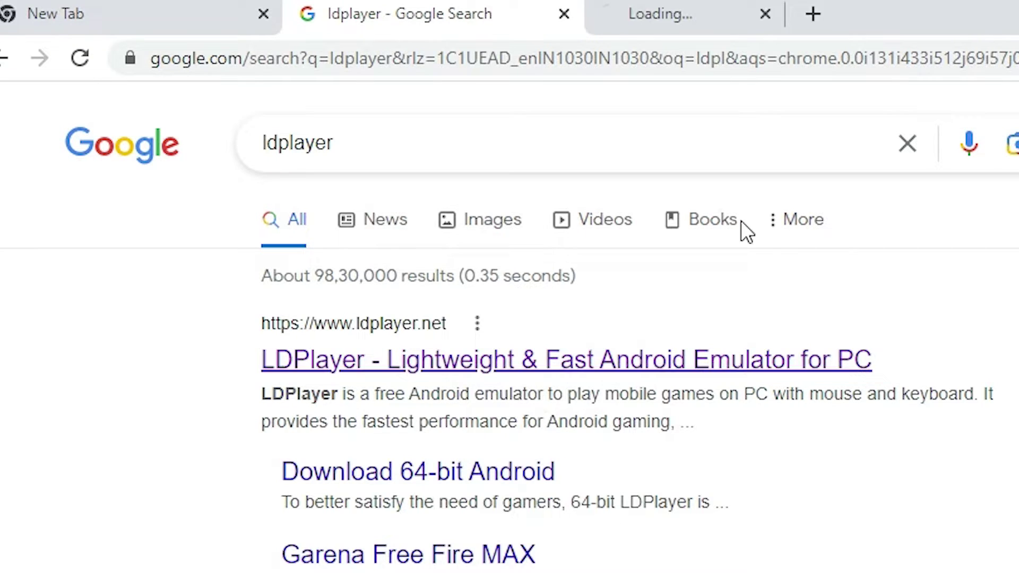
{"action": "left_click", "coordinate": [322, 8]}
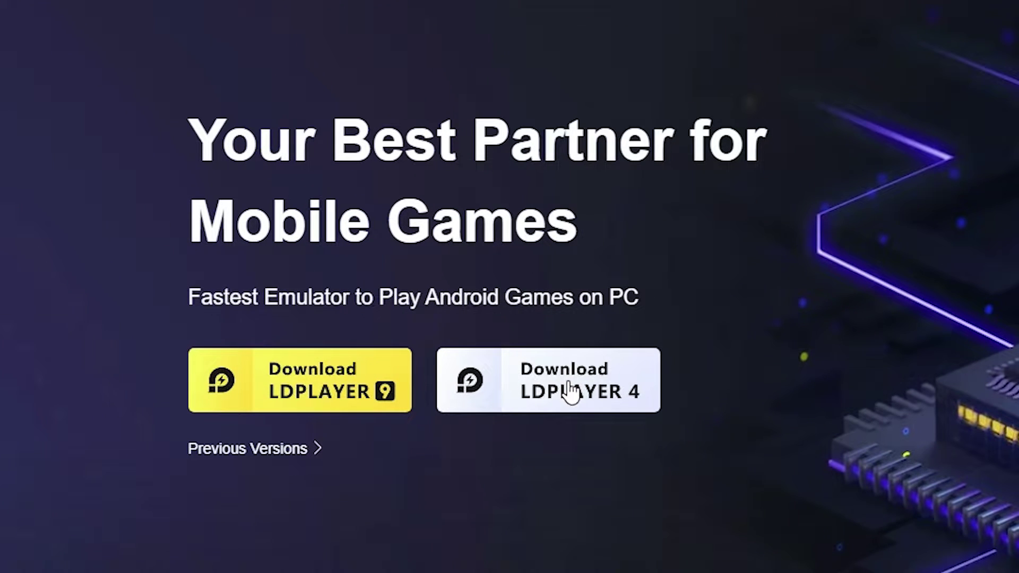
Start the LDPlayer 9 installer download from the homepage
{"action": "left_click", "coordinate": [329, 396]}
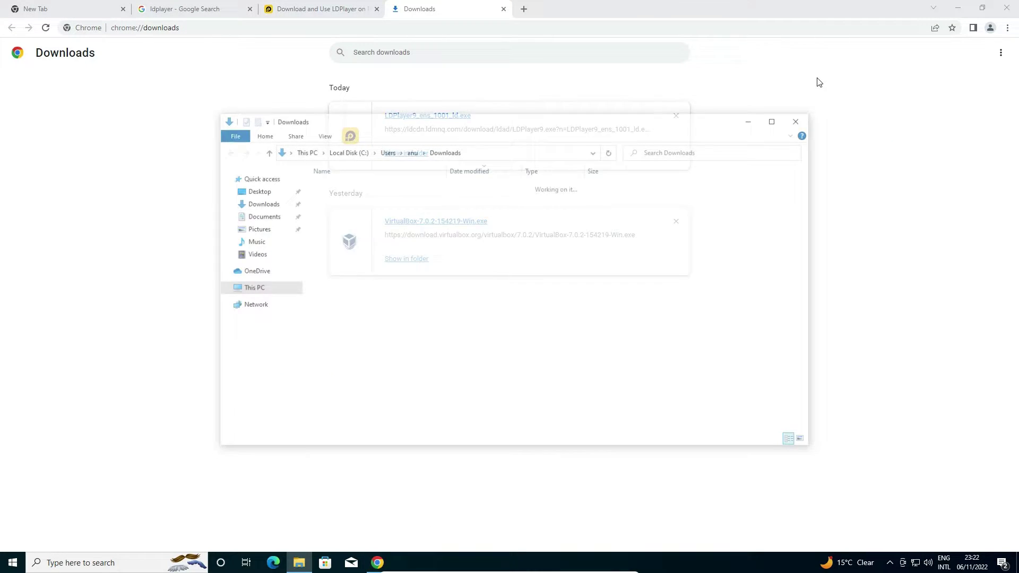
Move the downloaded LDPlayer9 installer from Downloads onto the desktop and close the folder
{"action": "left_click", "coordinate": [961, 35]}
{"action": "left_click", "coordinate": [958, 8]}
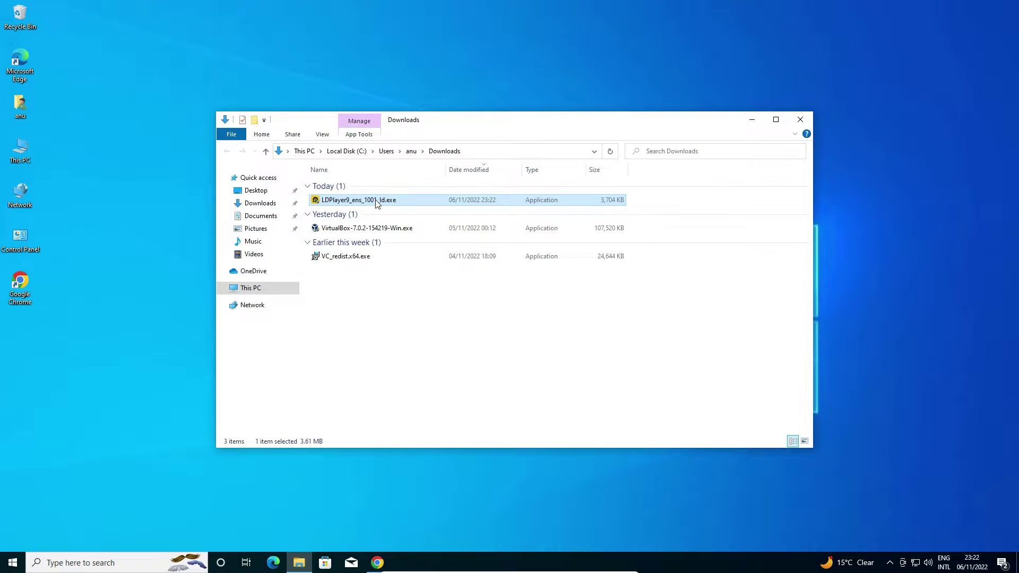
{"action": "left_click_drag", "start_coordinate": [378, 201], "coordinate": [128, 226]}
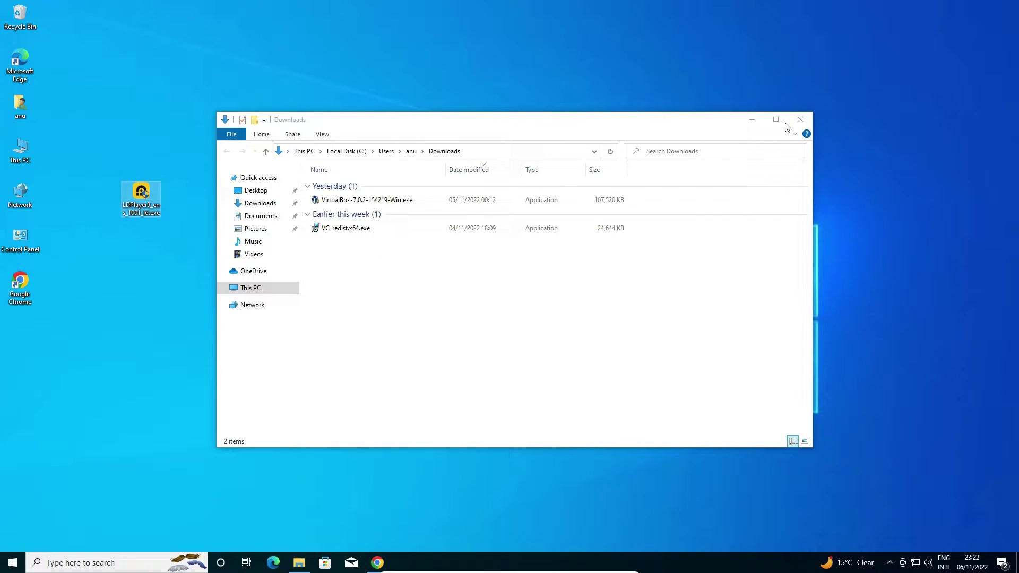
{"action": "left_click", "coordinate": [808, 118]}
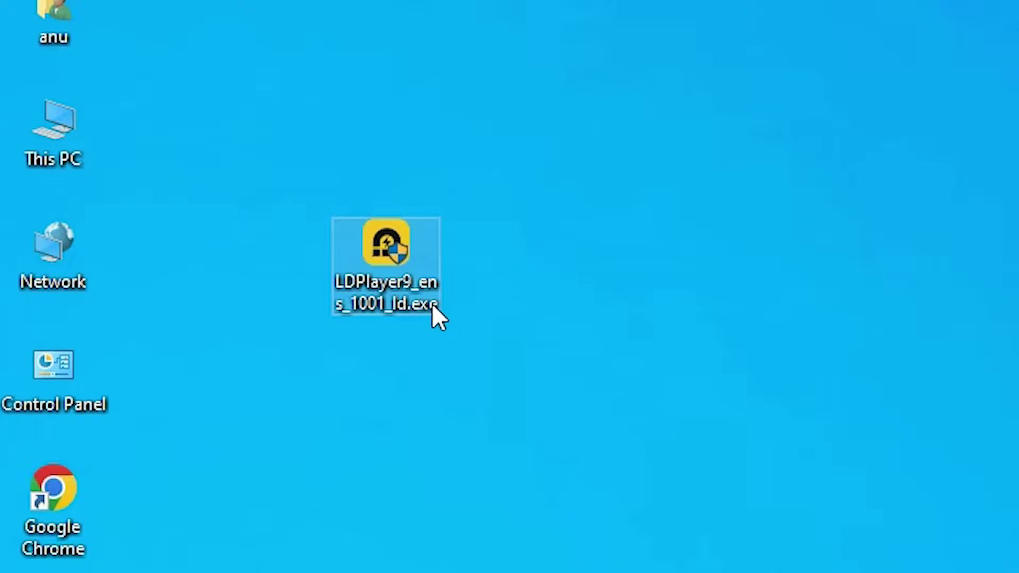
{"action": "mouse_move", "coordinate": [142, 200]}
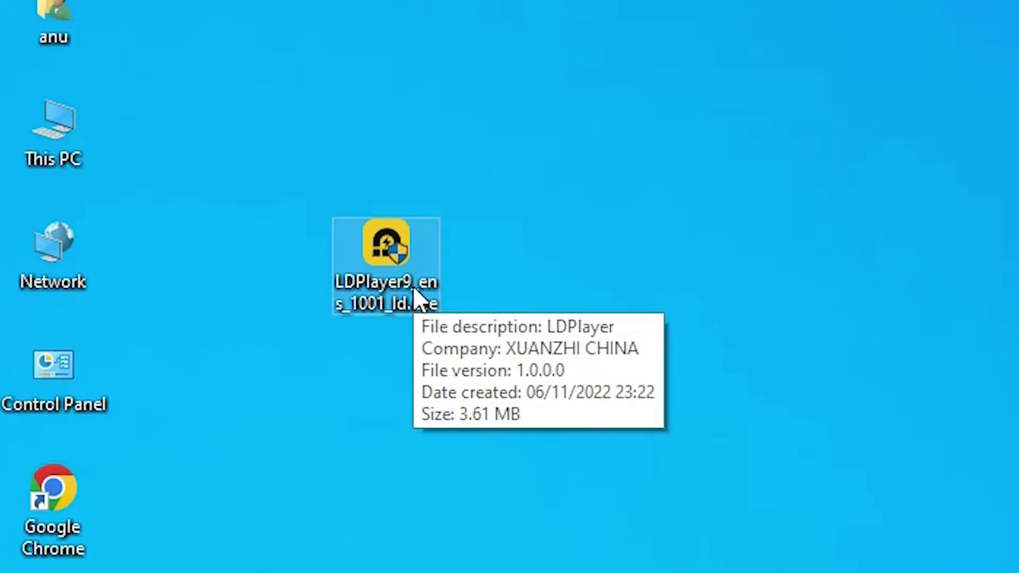
Launch the installer from the desktop and keep the default C:\LDPlayer\LDPlayer9\ install path
{"action": "double_click", "coordinate": [416, 298]}
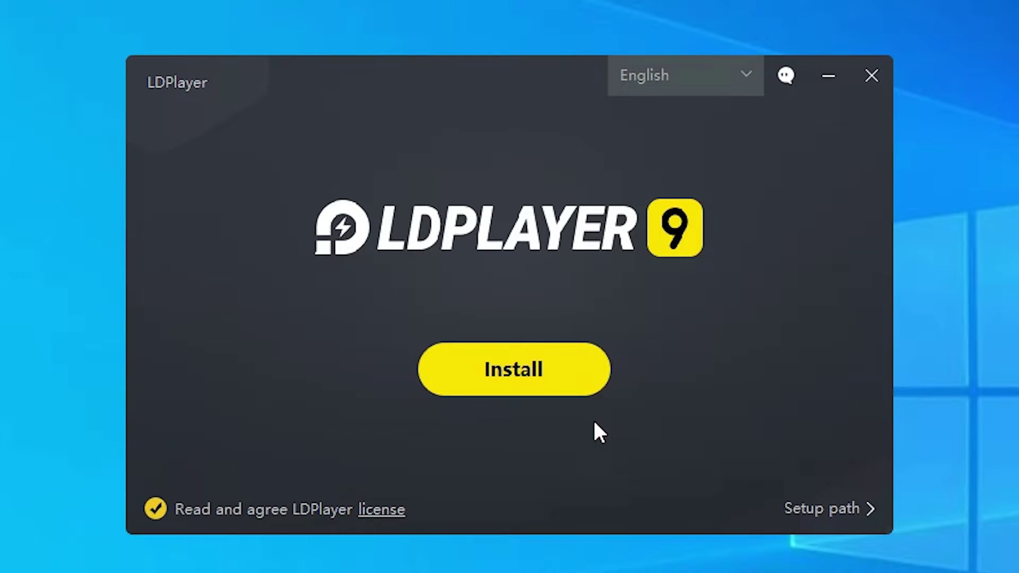
{"action": "left_click", "coordinate": [849, 513]}
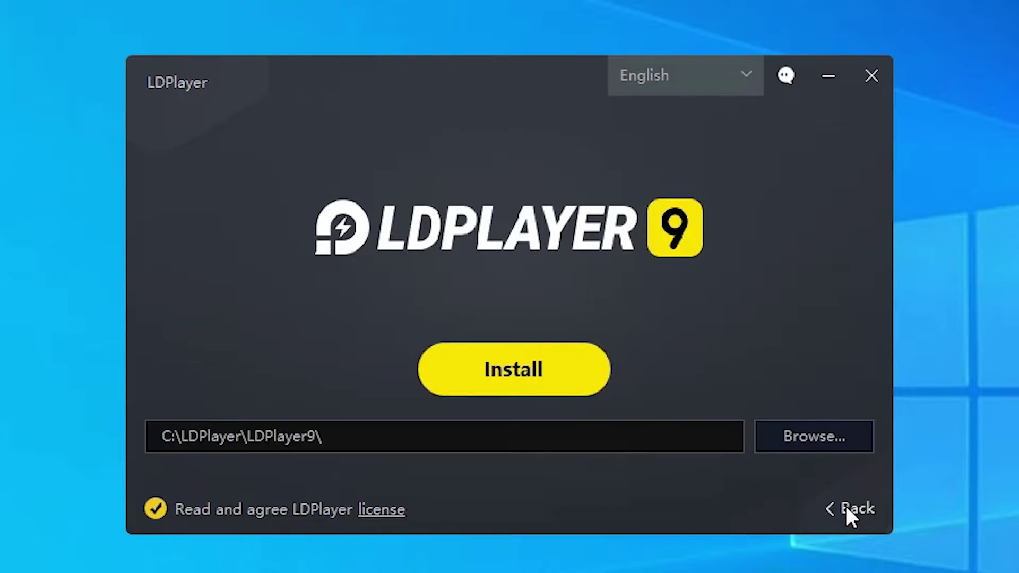
{"action": "left_click", "coordinate": [817, 438]}
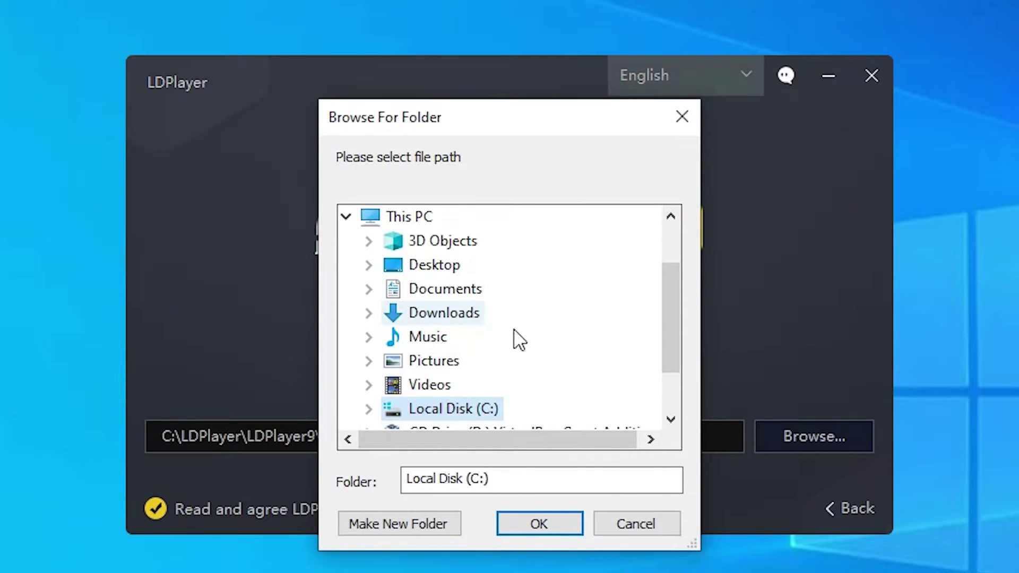
{"action": "left_click_drag", "start_coordinate": [665, 293], "coordinate": [659, 341]}
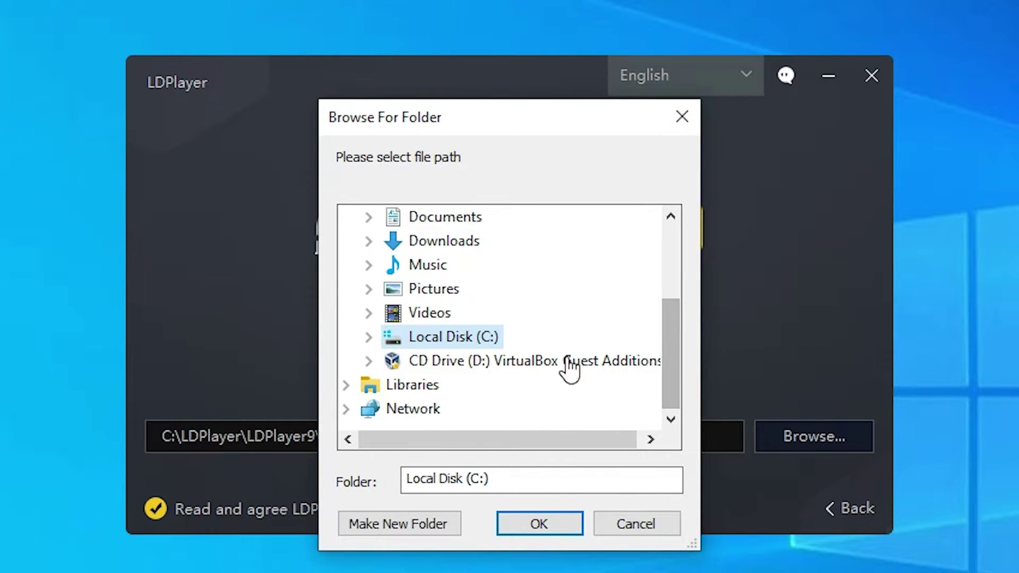
{"action": "left_click", "coordinate": [608, 522]}
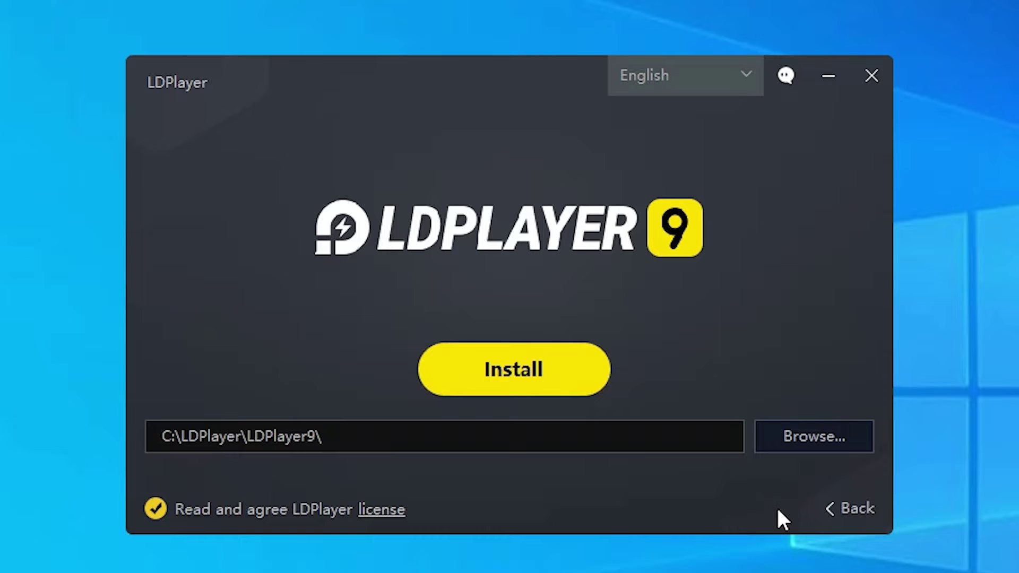
{"action": "left_click", "coordinate": [855, 510]}
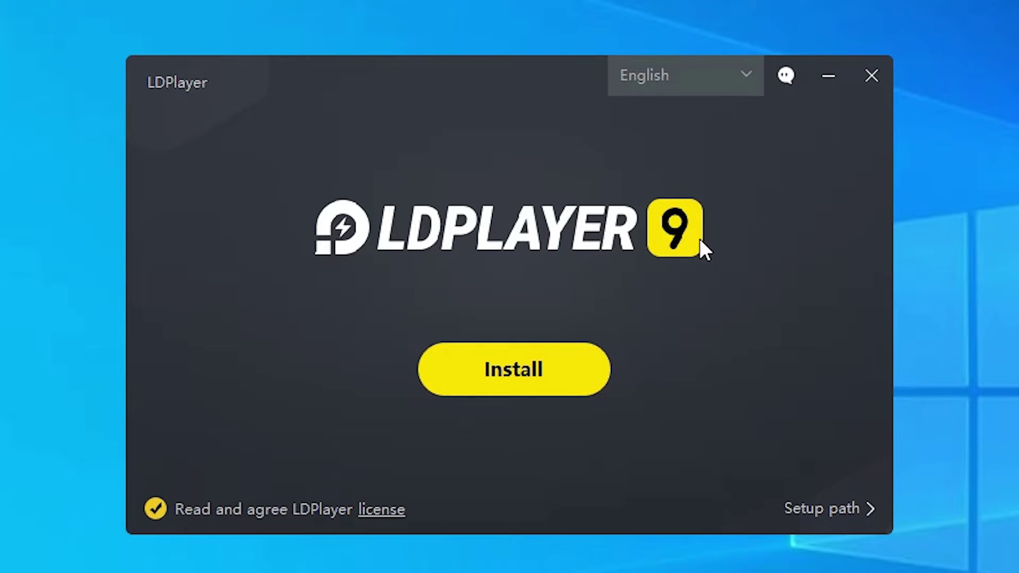
Install LDPlayer 9, rejecting the optional Brave browser offer
{"action": "left_click", "coordinate": [504, 362]}
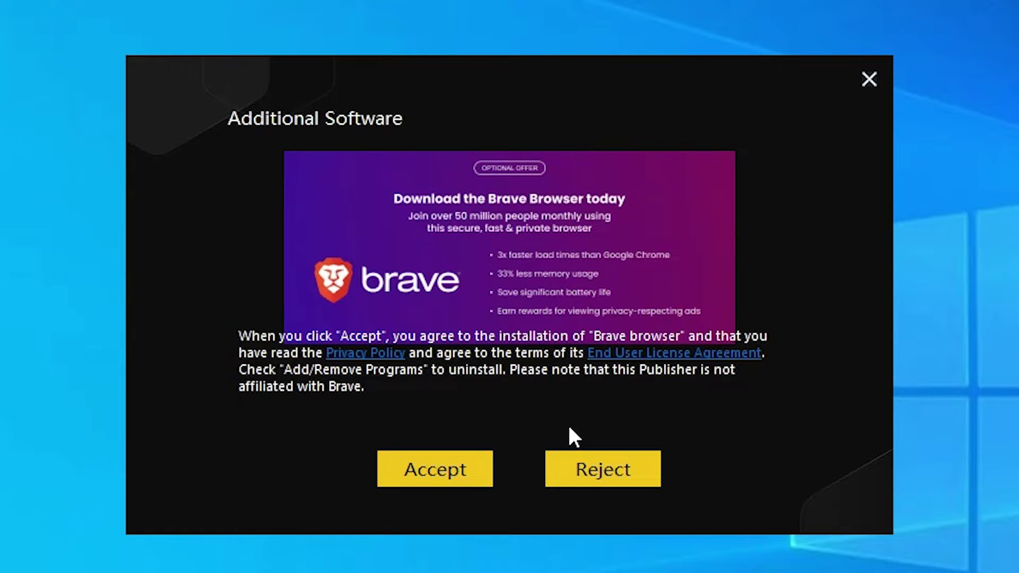
{"action": "left_click", "coordinate": [599, 478]}
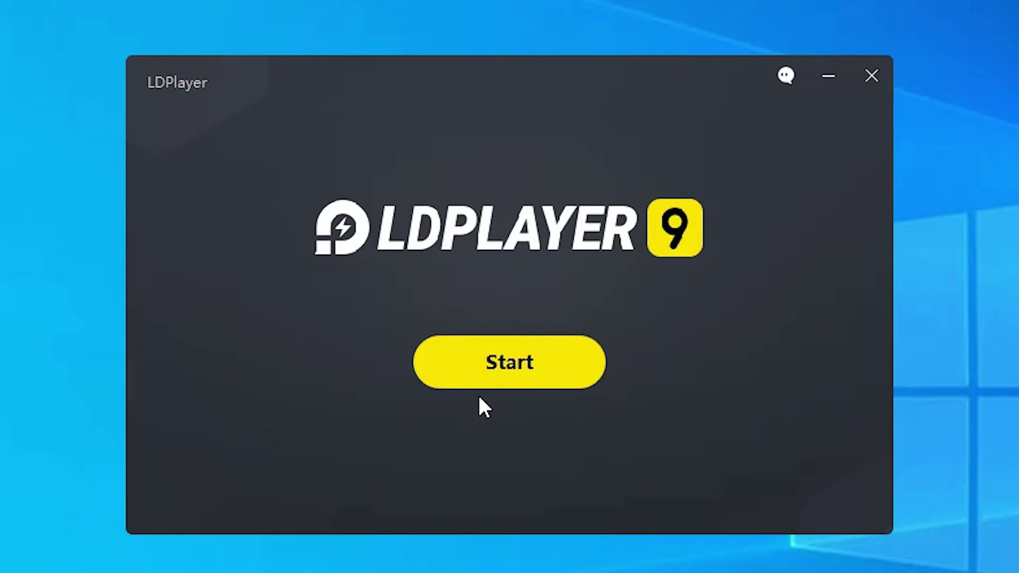
Start the newly installed LDPlayer 9 emulator
{"action": "left_click", "coordinate": [506, 372]}
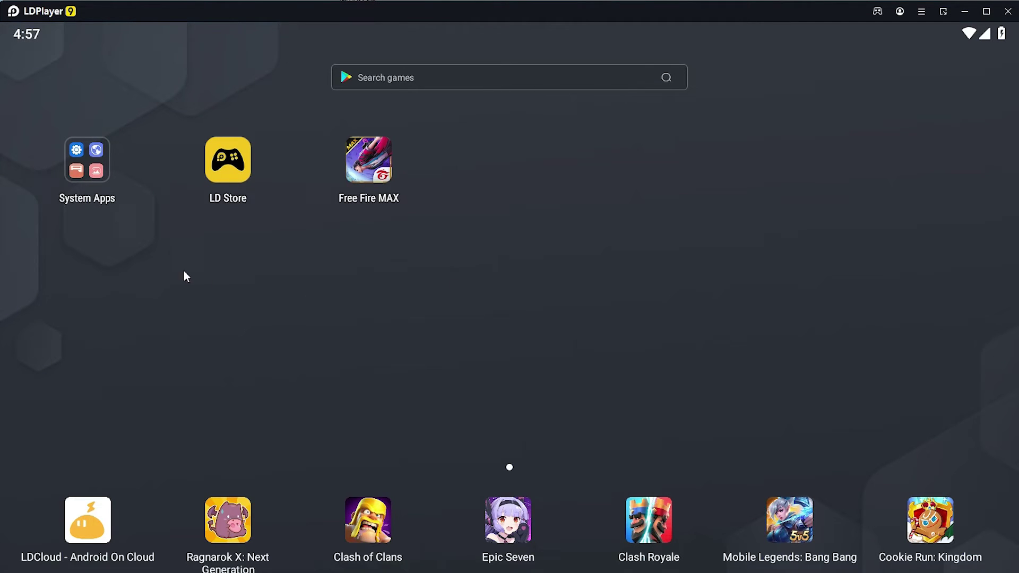
{"action": "left_click", "coordinate": [97, 176]}
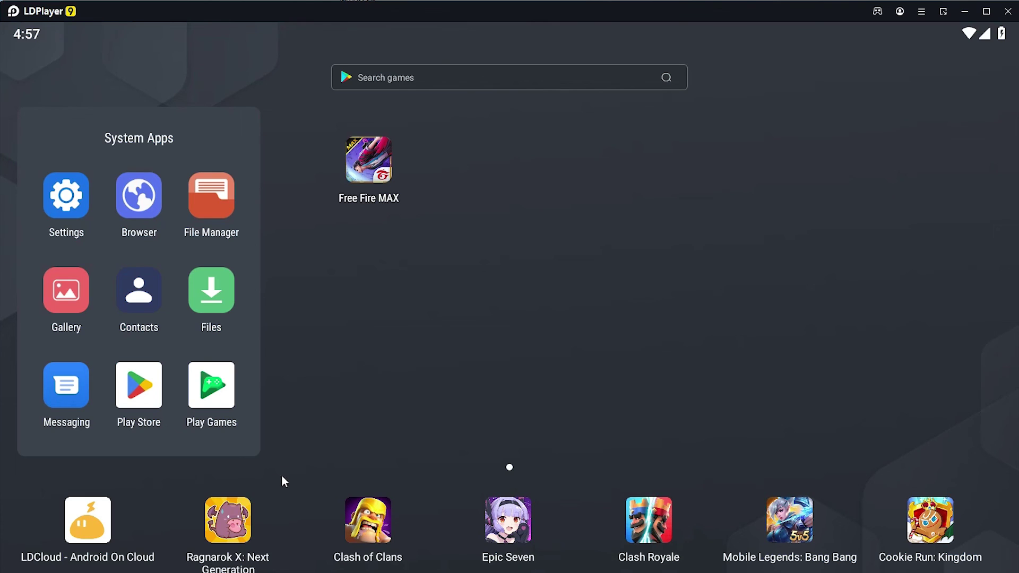
{"action": "left_click", "coordinate": [289, 359]}
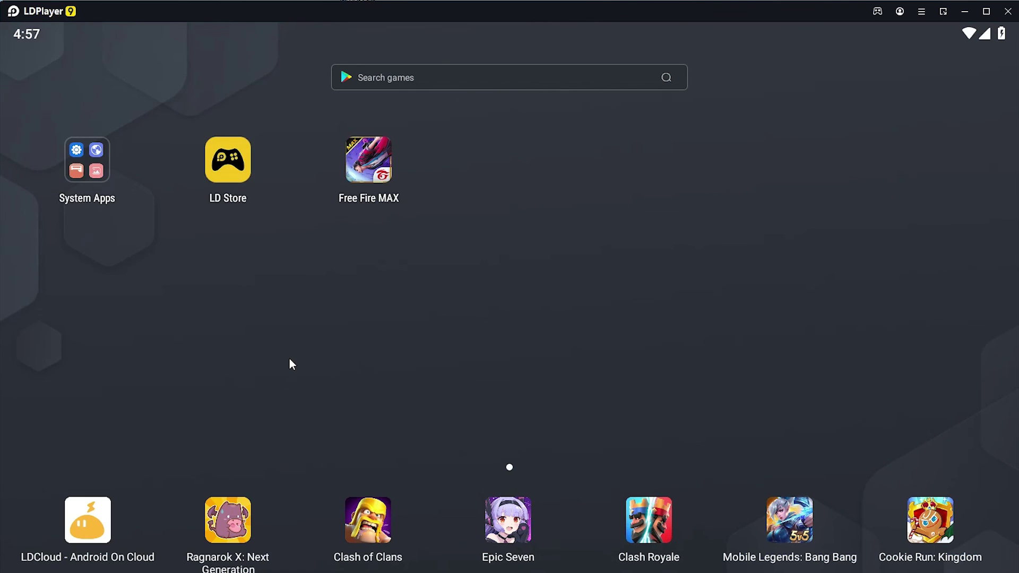